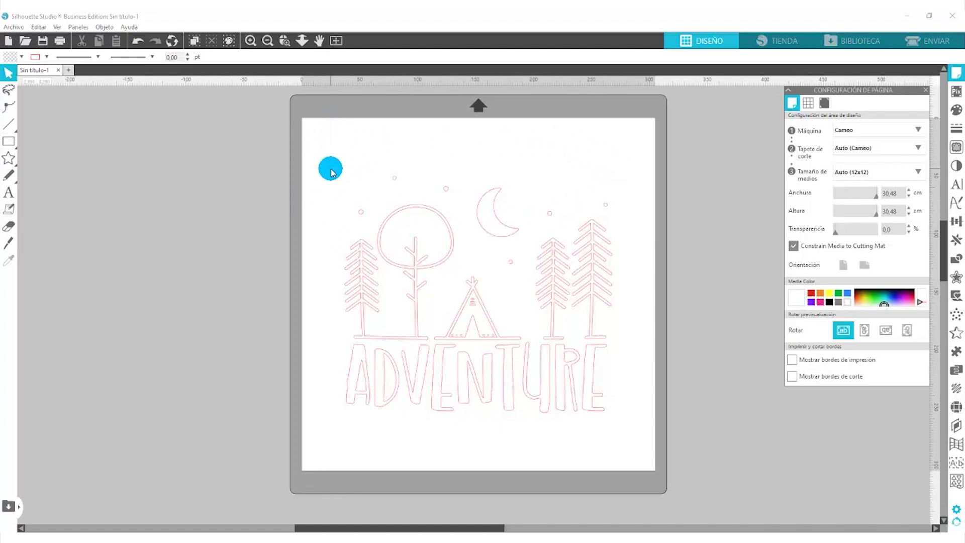
Move the whole ADVENTURE design slightly down on the page and deselect it
{"action": "mouse_move", "coordinate": [438, 263]}
{"action": "left_mouse_down"}
{"action": "mouse_move", "coordinate": [256, 263]}
{"action": "mouse_move", "coordinate": [420, 280]}
{"action": "mouse_move", "coordinate": [441, 273]}
{"action": "left_mouse_up"}
{"action": "left_click", "coordinate": [441, 273]}
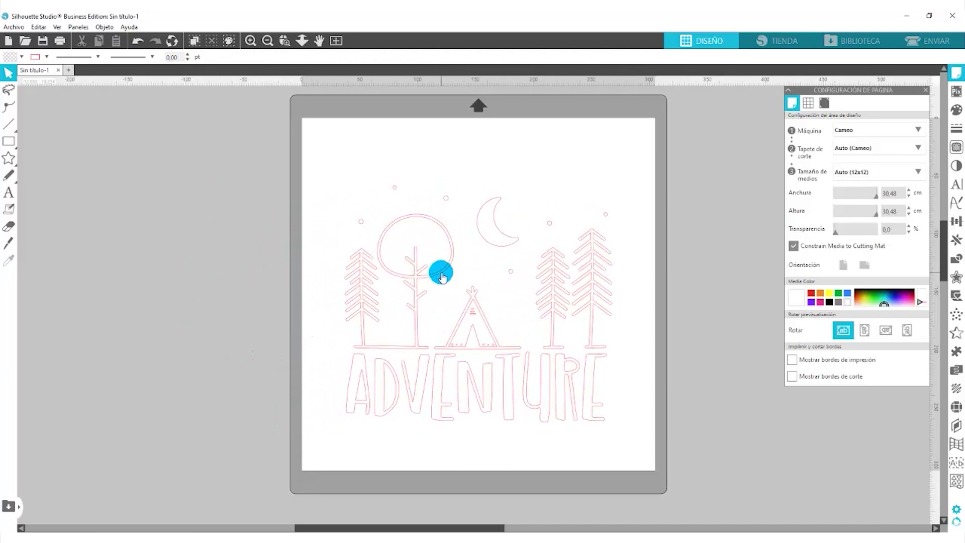
{"action": "left_click", "coordinate": [442, 273]}
{"action": "left_click", "coordinate": [442, 273]}
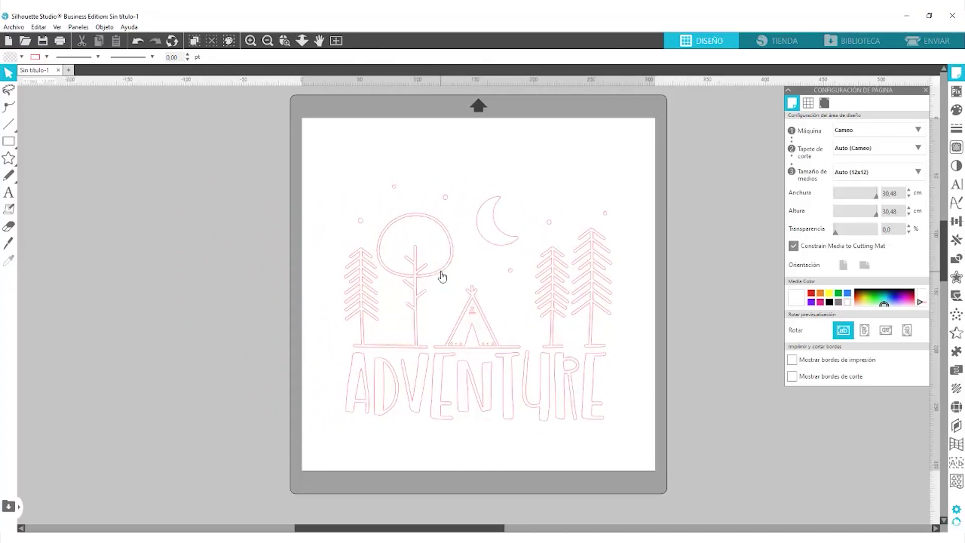
{"action": "left_click", "coordinate": [441, 272]}
{"action": "left_click", "coordinate": [443, 160]}
Place a dark navy filled rectangle of about 30 × 30 cm behind the ADVENTURE design, covering the whole page
{"action": "left_click", "coordinate": [8, 140]}
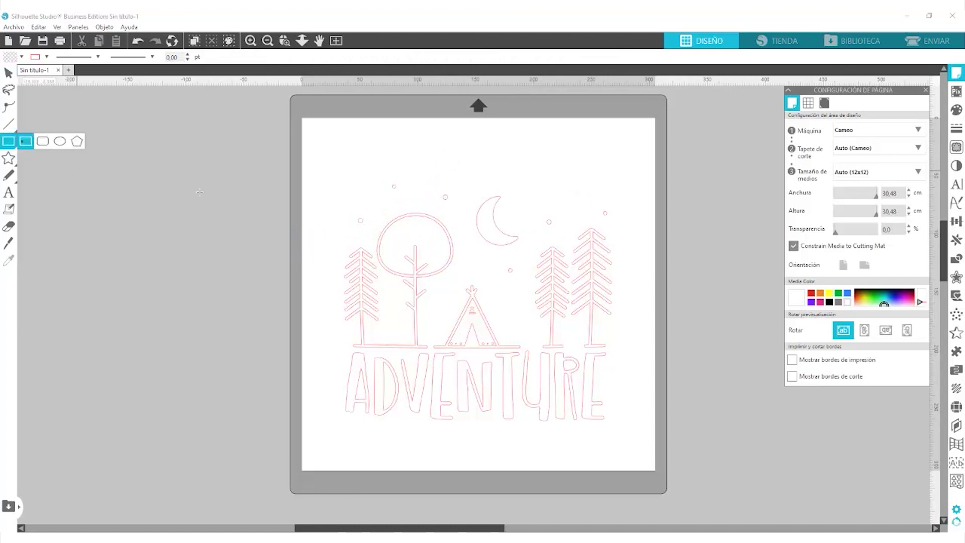
{"action": "left_click_drag", "start_coordinate": [304, 120], "coordinate": [655, 471]}
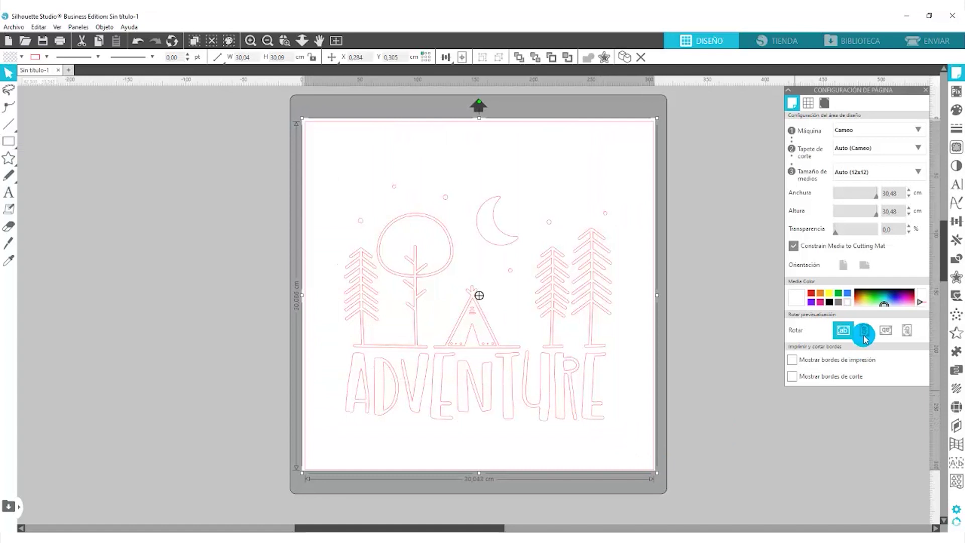
{"action": "left_click", "coordinate": [957, 110]}
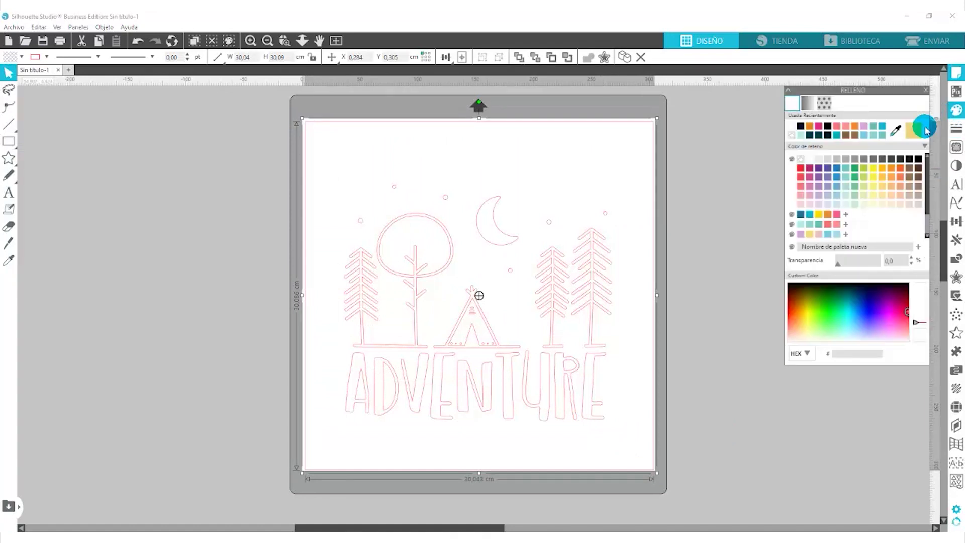
{"action": "left_click", "coordinate": [800, 126]}
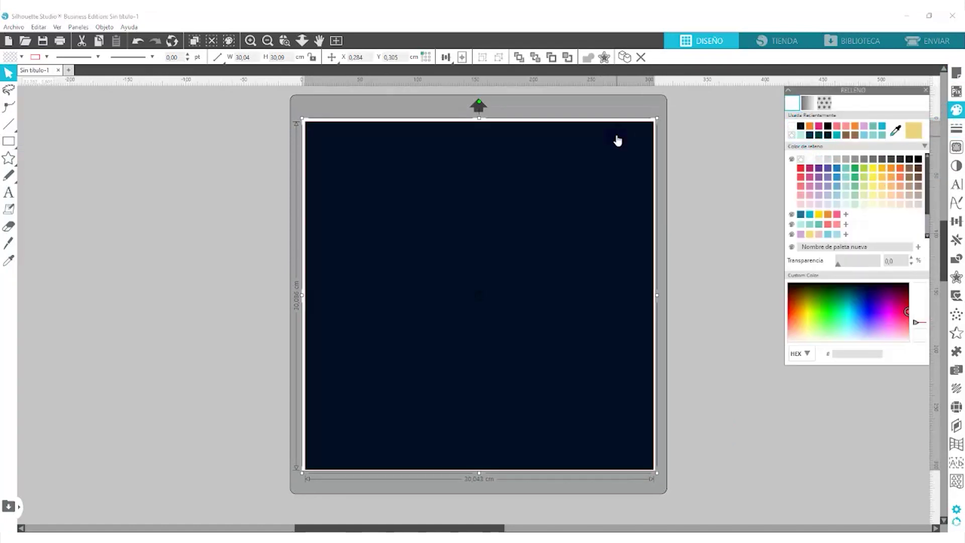
{"action": "right_click", "coordinate": [619, 142]}
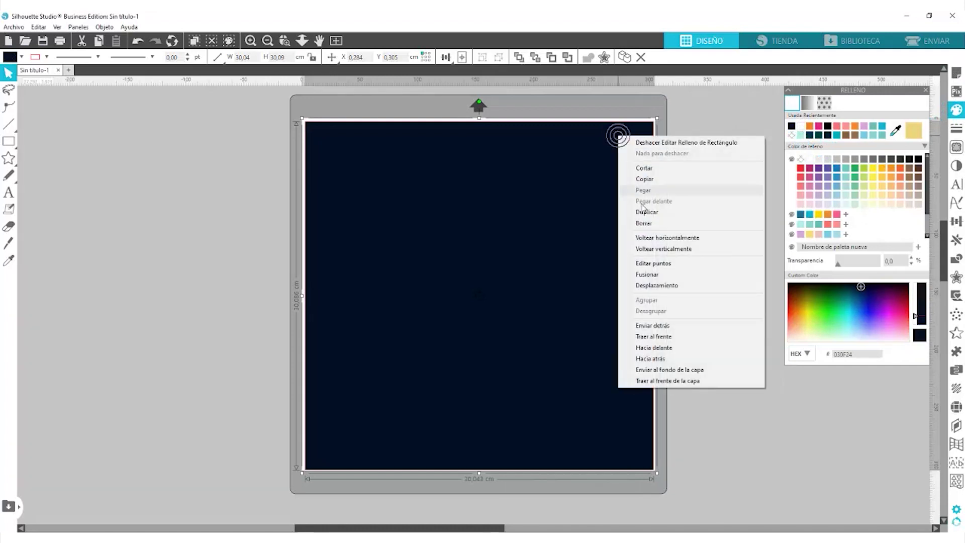
{"action": "left_click", "coordinate": [660, 326]}
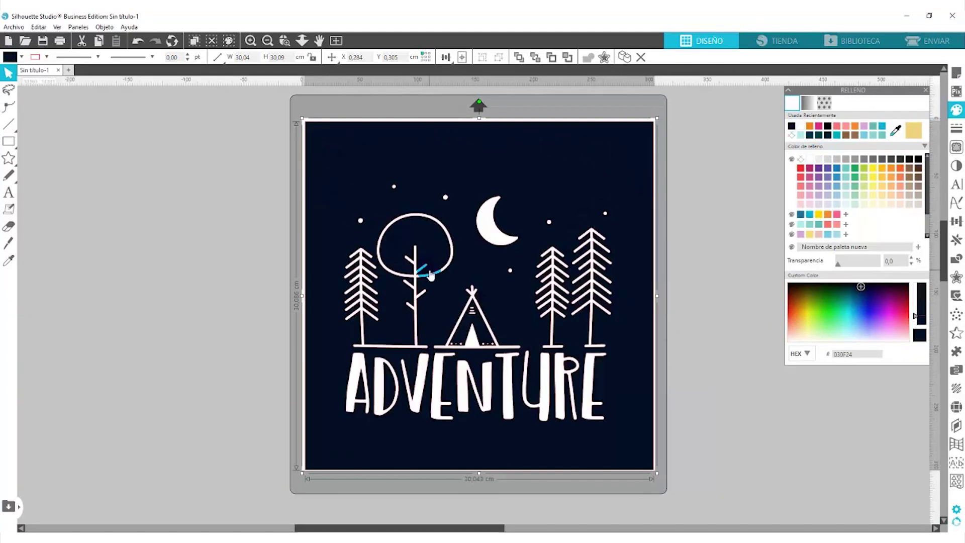
Move the navy background rectangle away from the page and delete it
{"action": "left_click_drag", "start_coordinate": [337, 150], "coordinate": [358, 177]}
{"action": "left_click", "coordinate": [542, 132]}
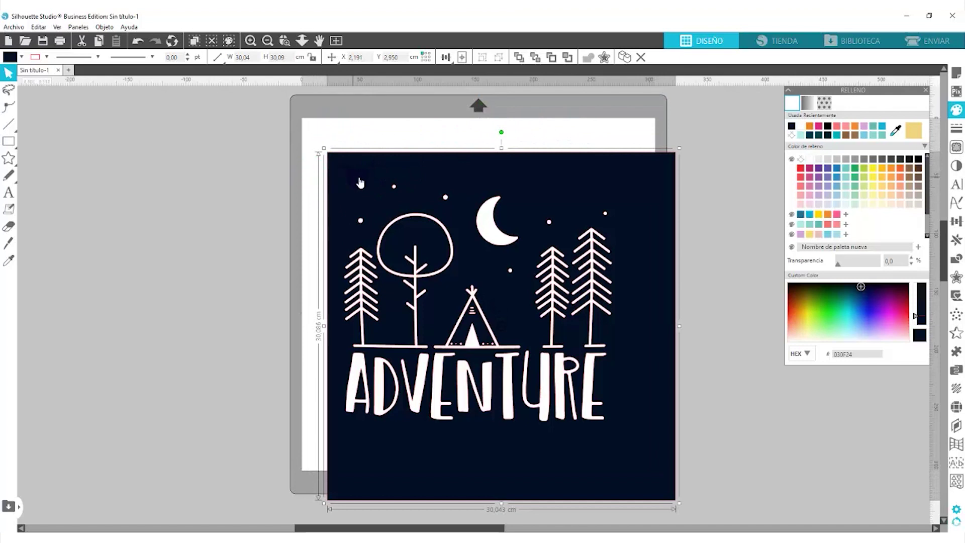
{"action": "left_click_drag", "start_coordinate": [352, 175], "coordinate": [176, 161]}
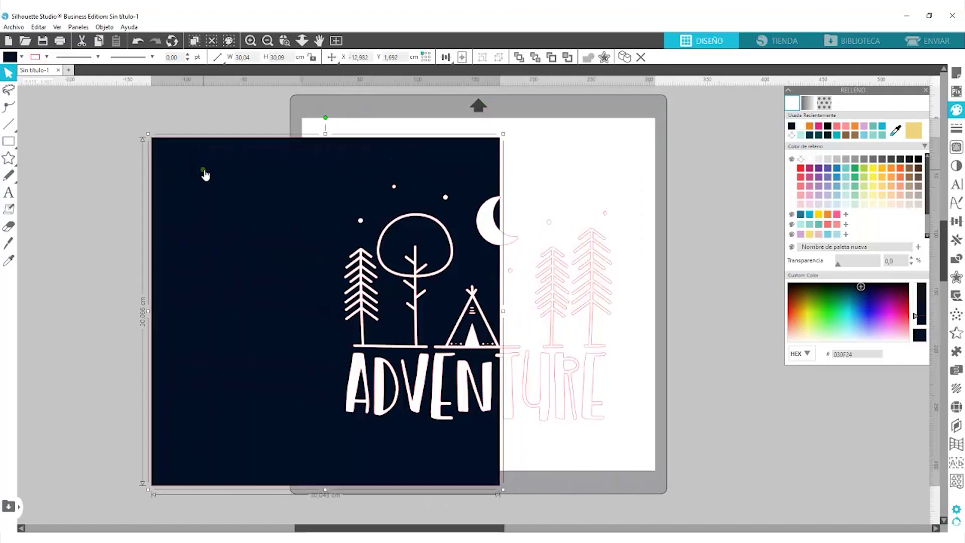
{"action": "key", "text": "Delete"}
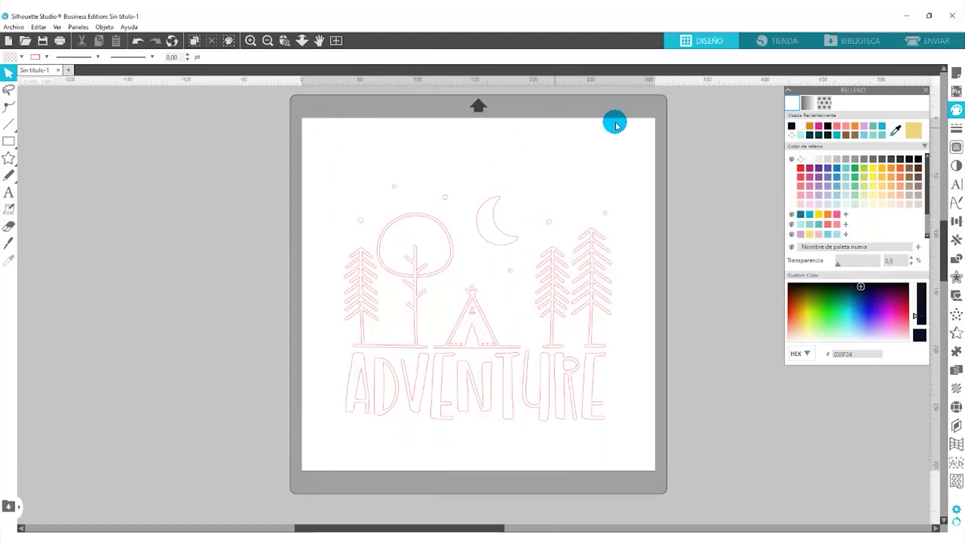
Try red, orange and magenta as the page's media color in the page setup, and settle on dark navy
{"action": "left_click", "coordinate": [956, 73]}
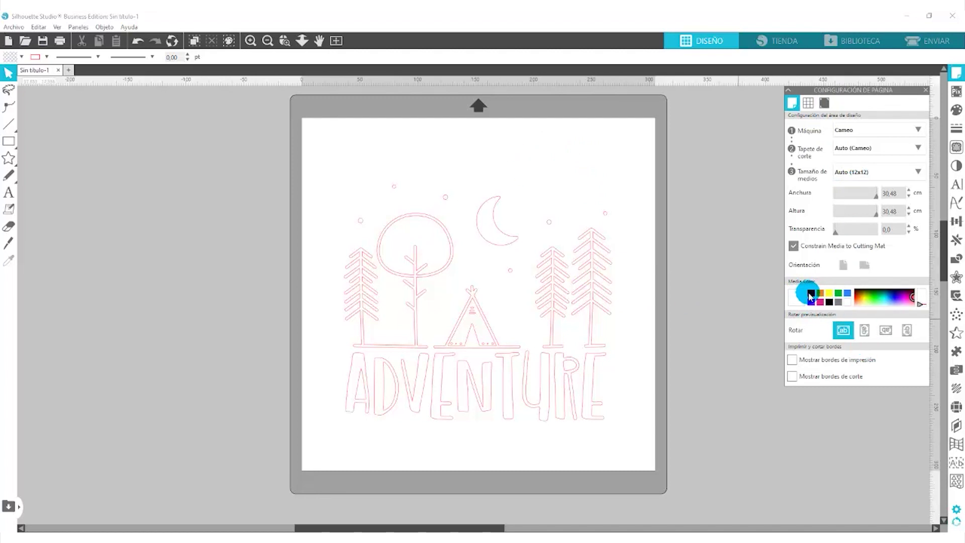
{"action": "left_click", "coordinate": [811, 295]}
{"action": "left_click", "coordinate": [820, 295]}
{"action": "left_click", "coordinate": [821, 303]}
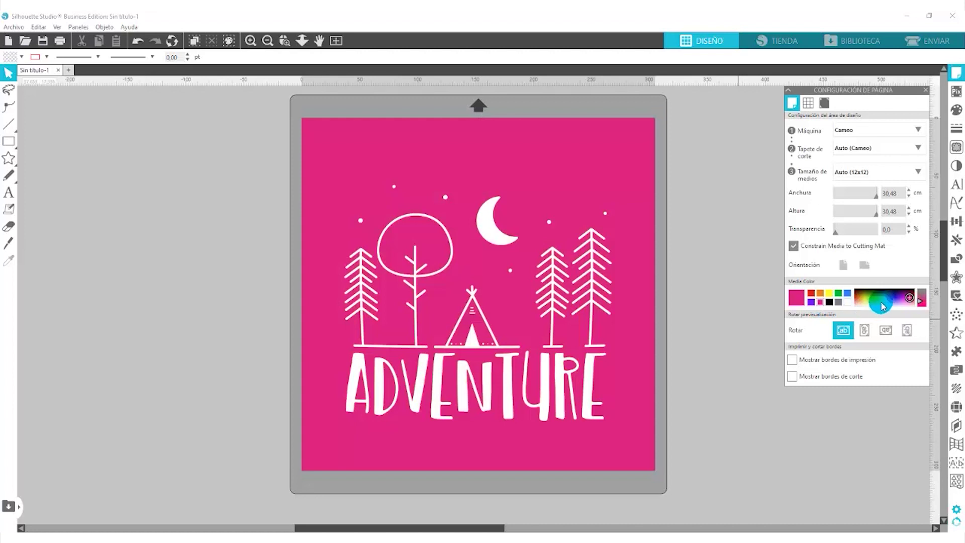
{"action": "left_click_drag", "start_coordinate": [909, 300], "coordinate": [892, 292]}
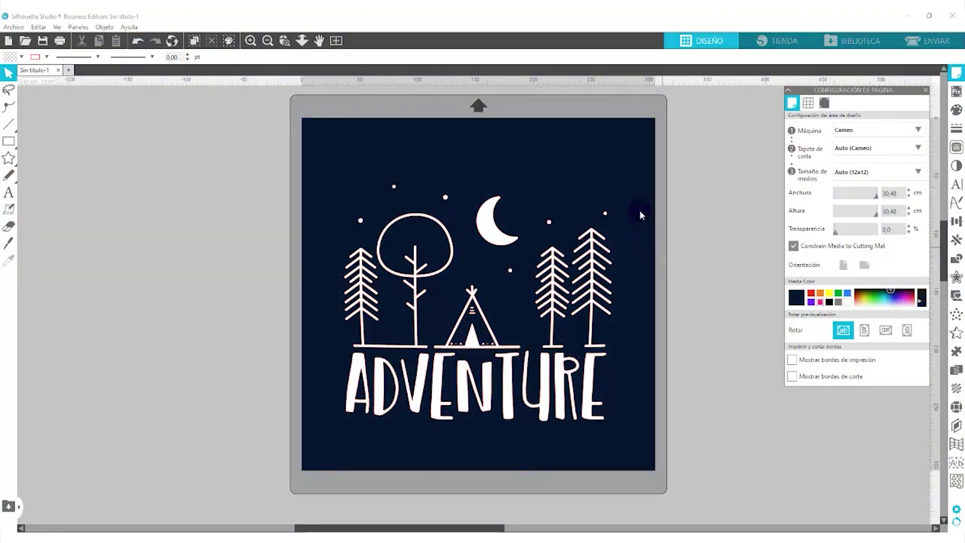
Nudge the ADVENTURE design slightly up and to the left, and set the page's media color to white
{"action": "mouse_move", "coordinate": [505, 248]}
{"action": "left_mouse_down"}
{"action": "mouse_move", "coordinate": [525, 268]}
{"action": "mouse_move", "coordinate": [510, 206]}
{"action": "mouse_move", "coordinate": [491, 238]}
{"action": "left_mouse_up"}
{"action": "left_click", "coordinate": [441, 121]}
{"action": "left_click", "coordinate": [490, 159]}
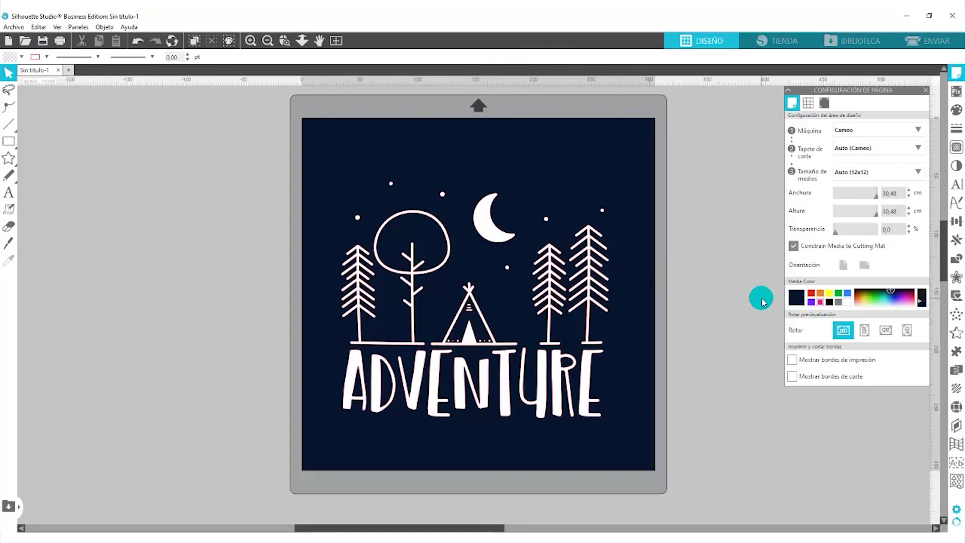
{"action": "left_click", "coordinate": [847, 303]}
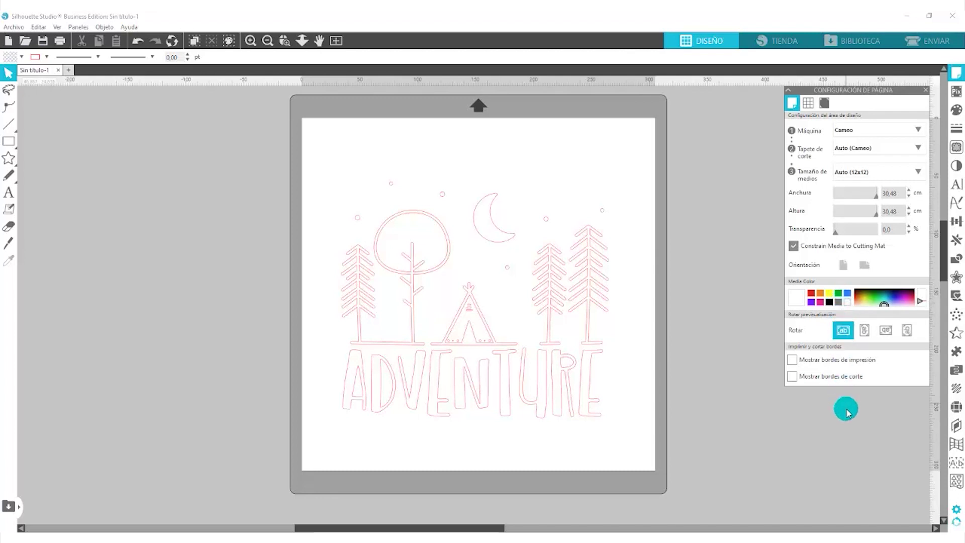
Set the default page color to teal in the preferences' options, apply the change and close the dialog
{"action": "left_click", "coordinate": [957, 510]}
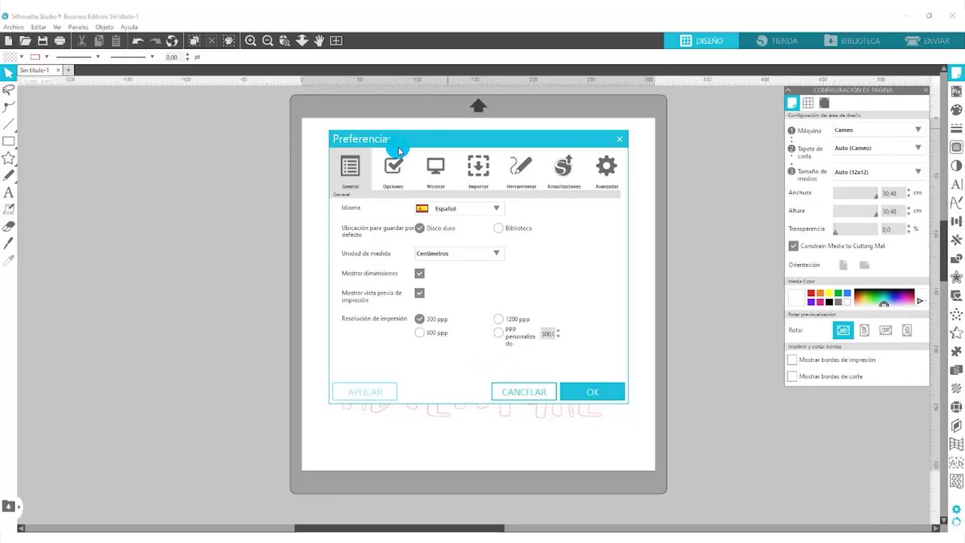
{"action": "left_click", "coordinate": [394, 167]}
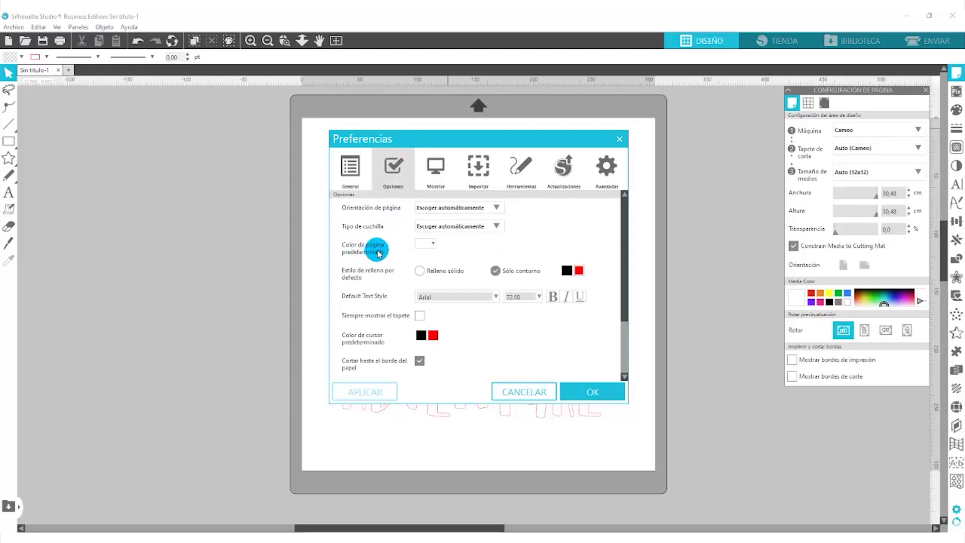
{"action": "left_click", "coordinate": [433, 244]}
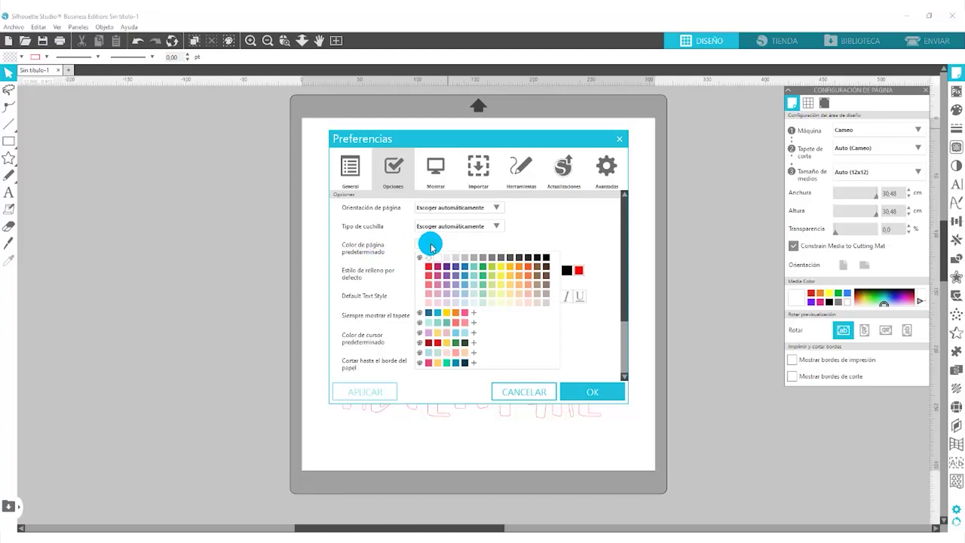
{"action": "left_click", "coordinate": [469, 279]}
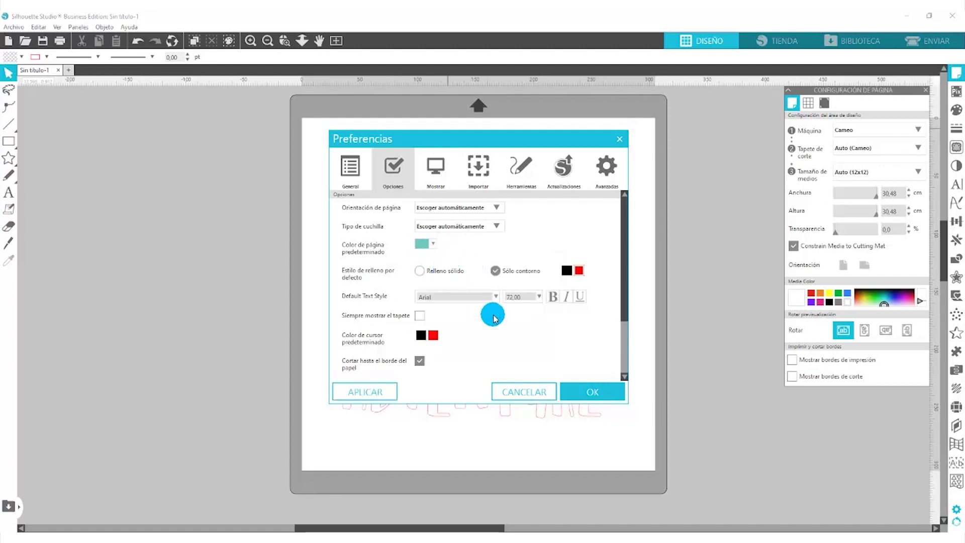
{"action": "left_click", "coordinate": [362, 391]}
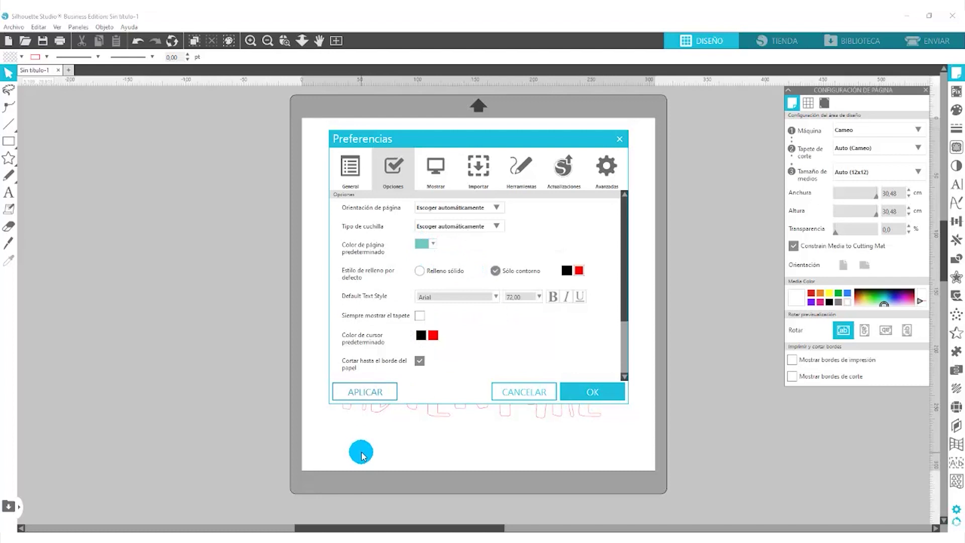
{"action": "left_click", "coordinate": [588, 393]}
{"action": "left_click", "coordinate": [585, 394]}
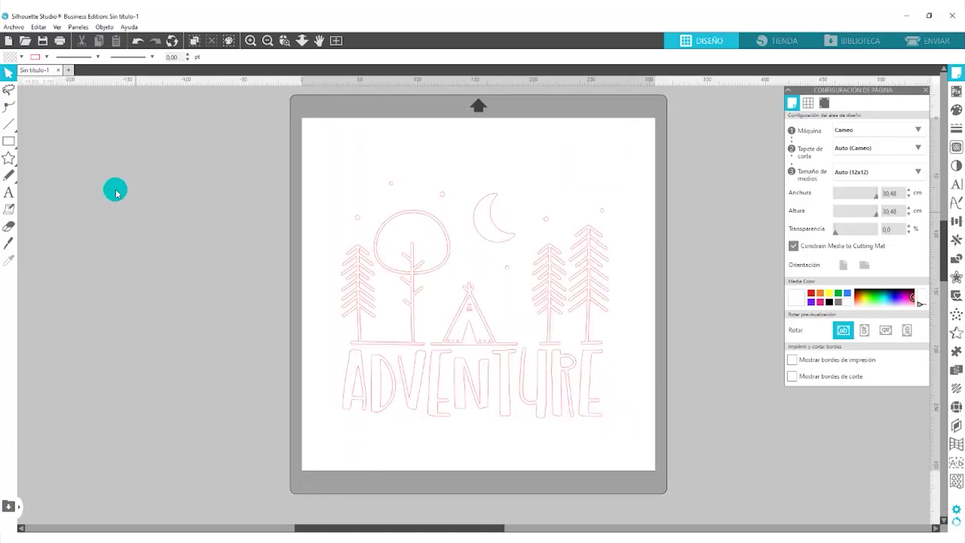
Create a new document and set its media color to white
{"action": "left_click", "coordinate": [68, 70]}
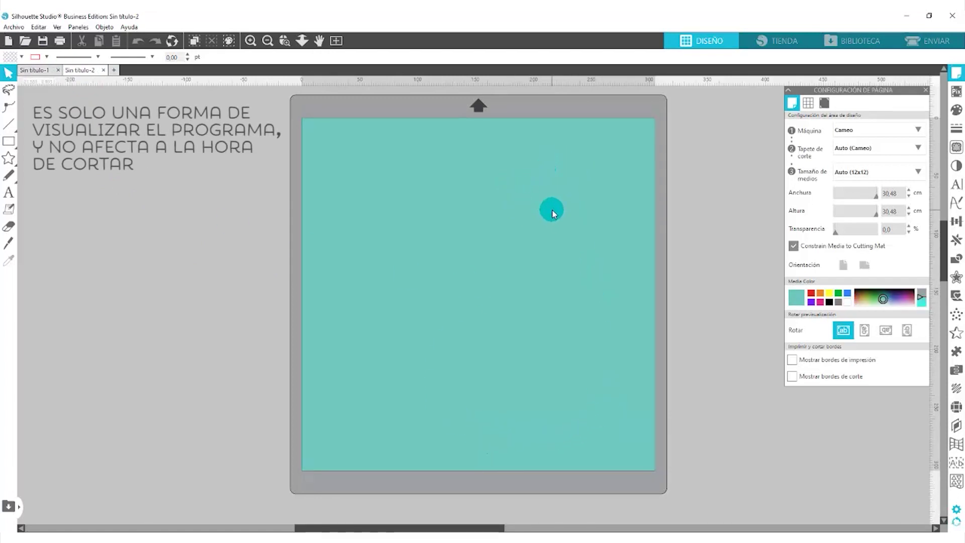
{"action": "left_click", "coordinate": [847, 302]}
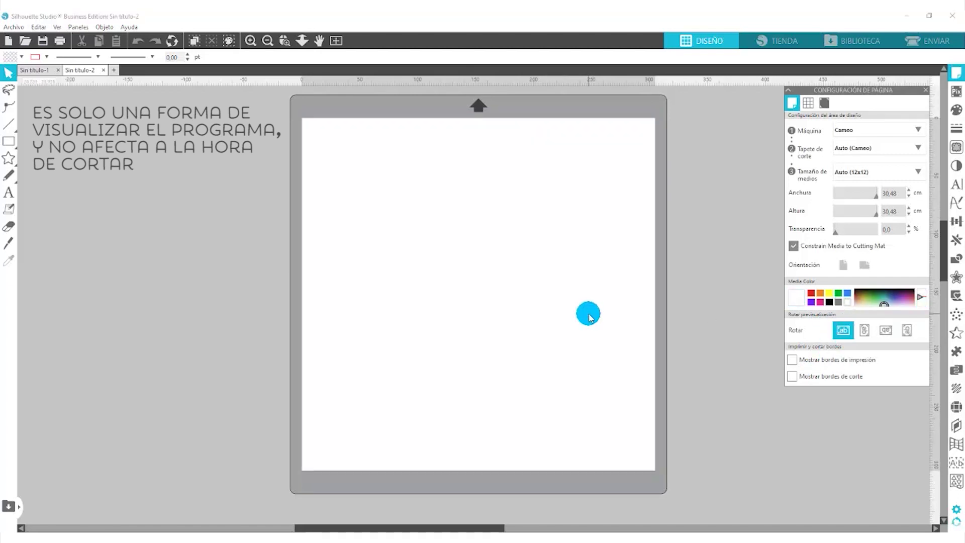
Set the default page color to white in the preferences' options, apply the change and close the dialog
{"action": "left_click", "coordinate": [956, 510]}
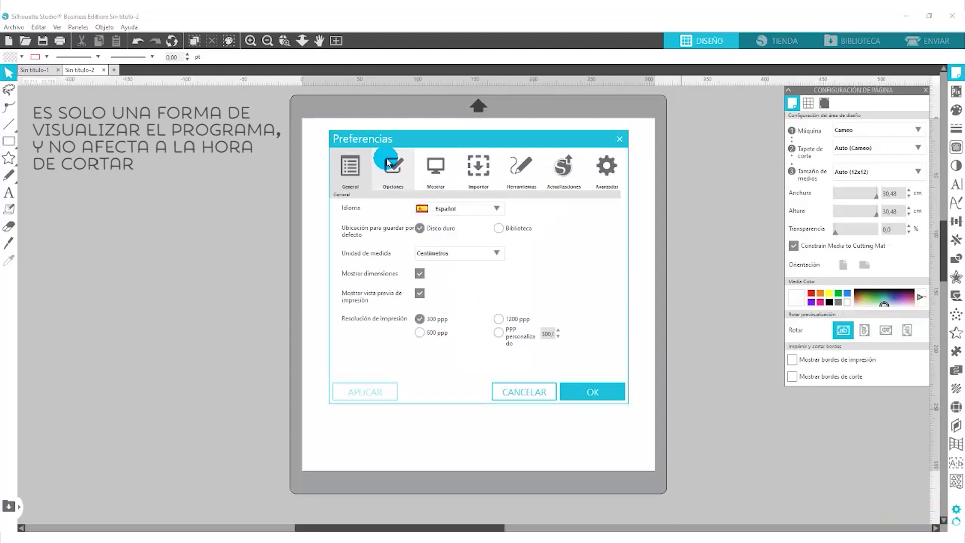
{"action": "left_click", "coordinate": [388, 164]}
{"action": "left_click", "coordinate": [435, 245]}
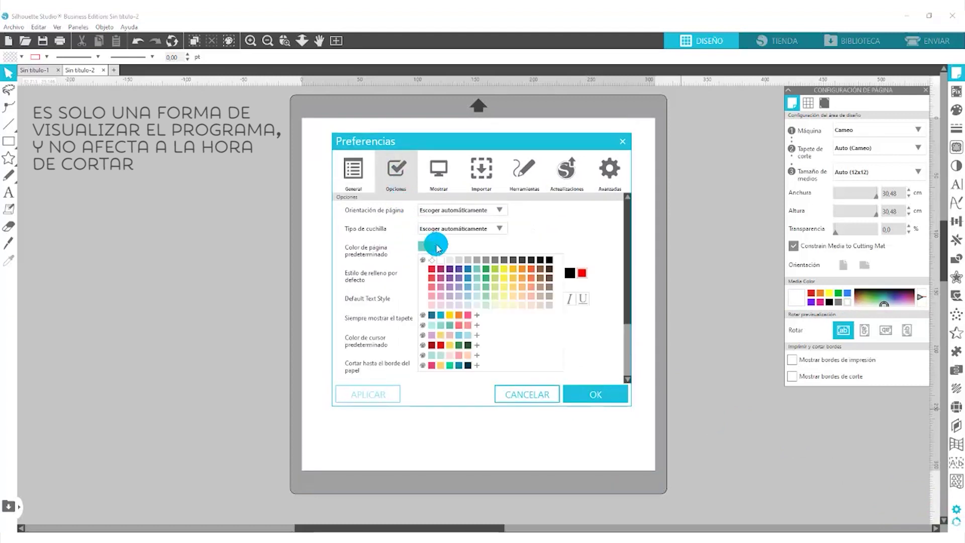
{"action": "left_click", "coordinate": [441, 261]}
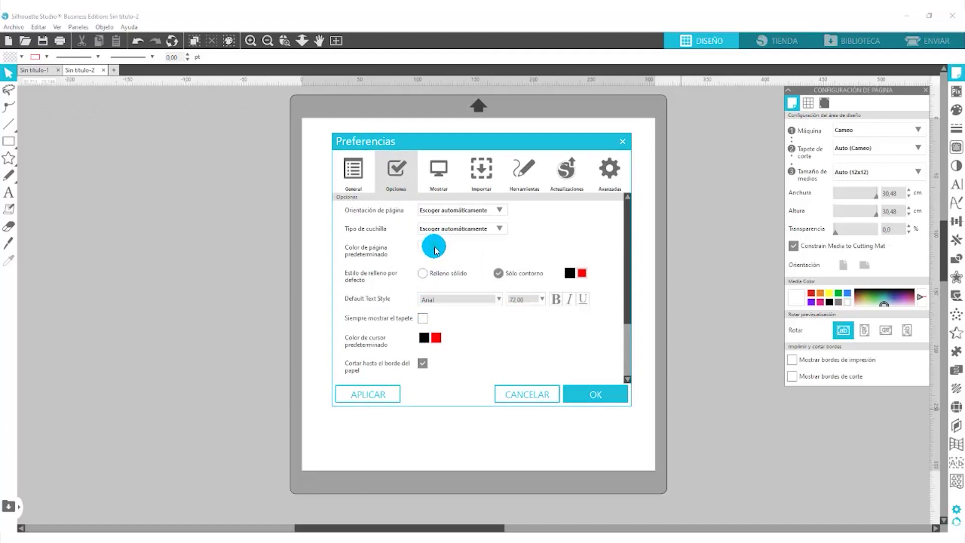
{"action": "left_click", "coordinate": [436, 246]}
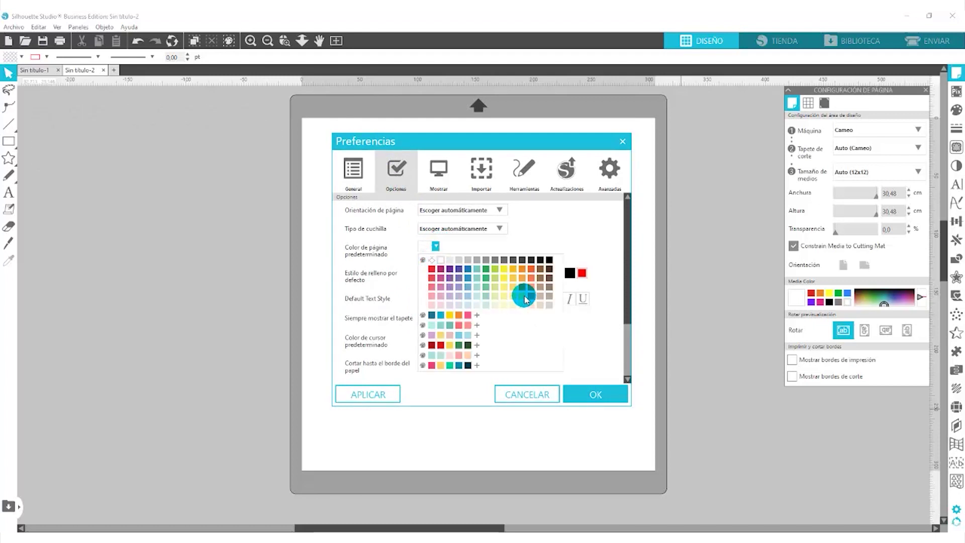
{"action": "left_click", "coordinate": [457, 348]}
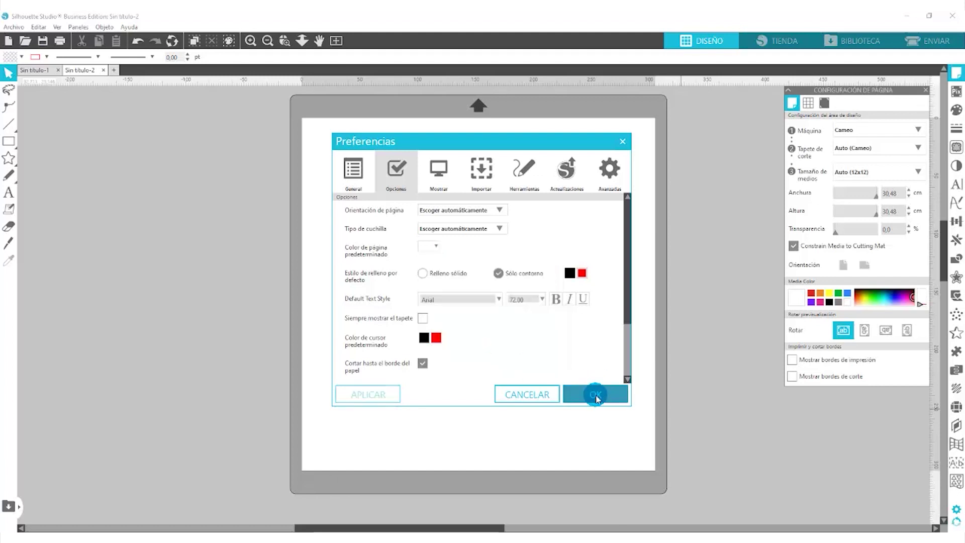
{"action": "left_click", "coordinate": [596, 397]}
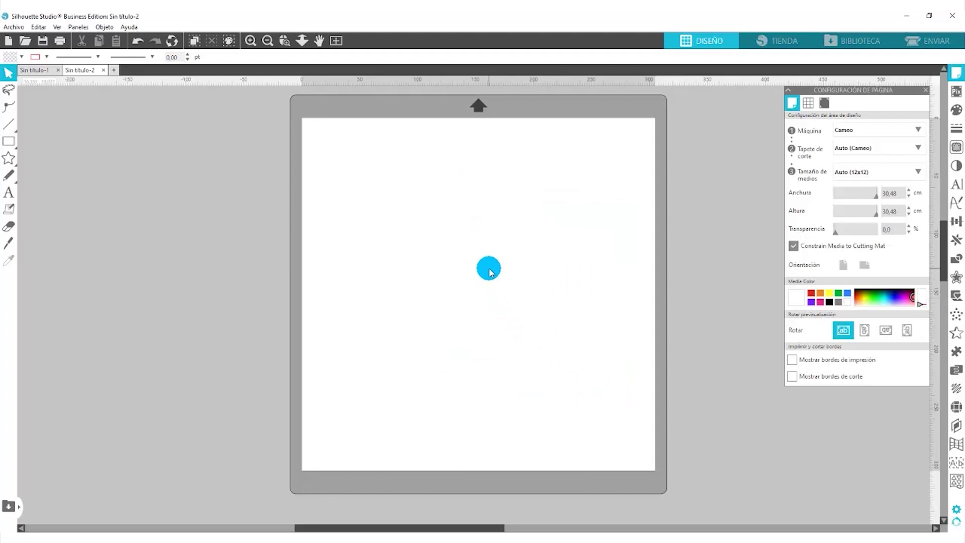